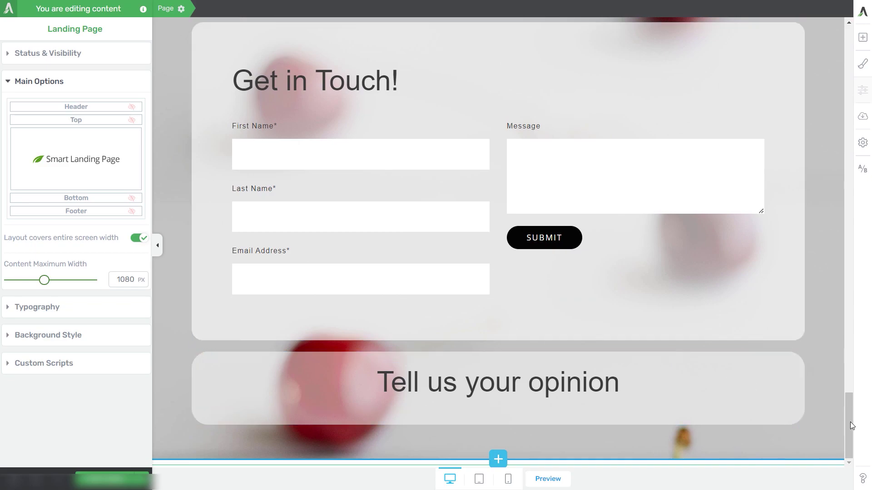
Add a Capture Testimonials element below the "Tell us your opinion" heading, using the Capture Testimonial 04 template.
{"action": "mouse_move", "coordinate": [849, 425]}
{"action": "left_mouse_down"}
{"action": "mouse_move", "coordinate": [849, 290]}
{"action": "mouse_move", "coordinate": [849, 427]}
{"action": "left_mouse_up"}
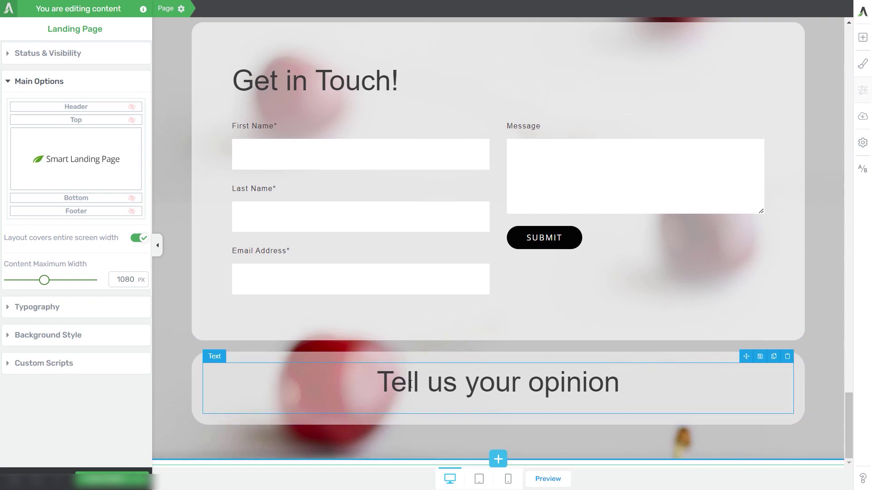
{"action": "left_click", "coordinate": [550, 379]}
{"action": "key", "text": "shift+End"}
{"action": "key", "text": "End"}
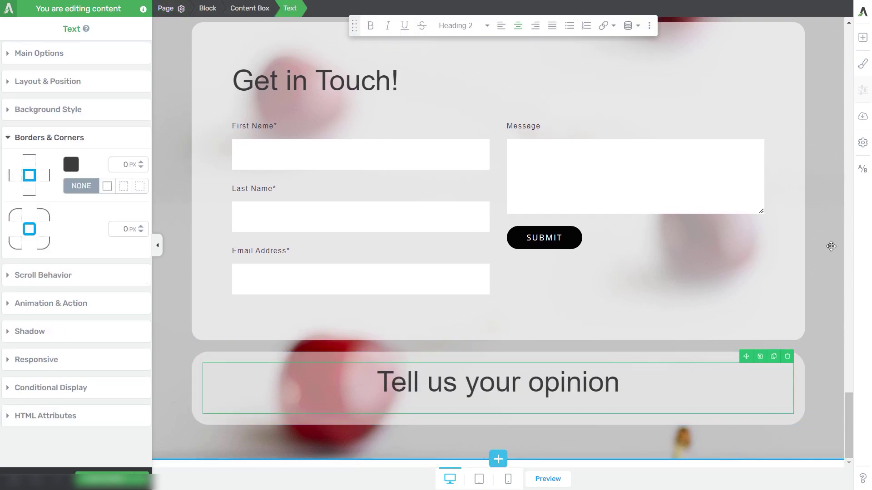
{"action": "left_click", "coordinate": [862, 39]}
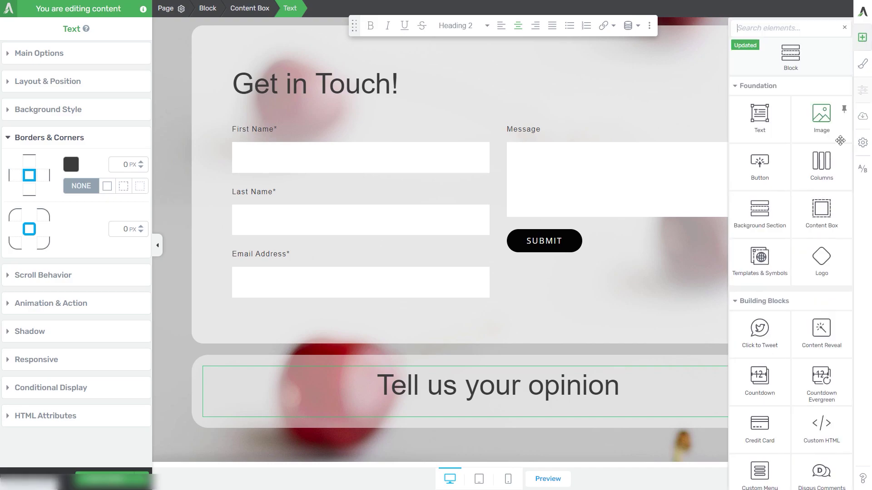
{"action": "scroll", "coordinate": [819, 285], "scroll_direction": "down", "scroll_amount": 15}
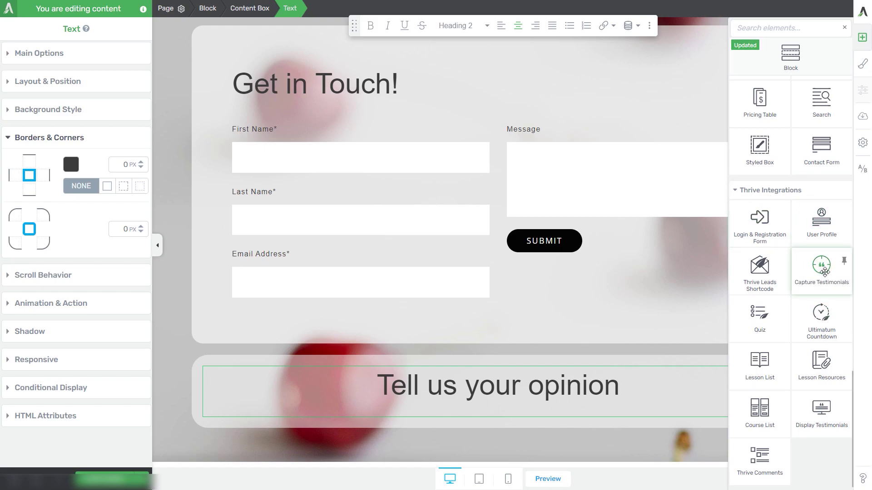
{"action": "left_click_drag", "start_coordinate": [825, 261], "coordinate": [505, 410]}
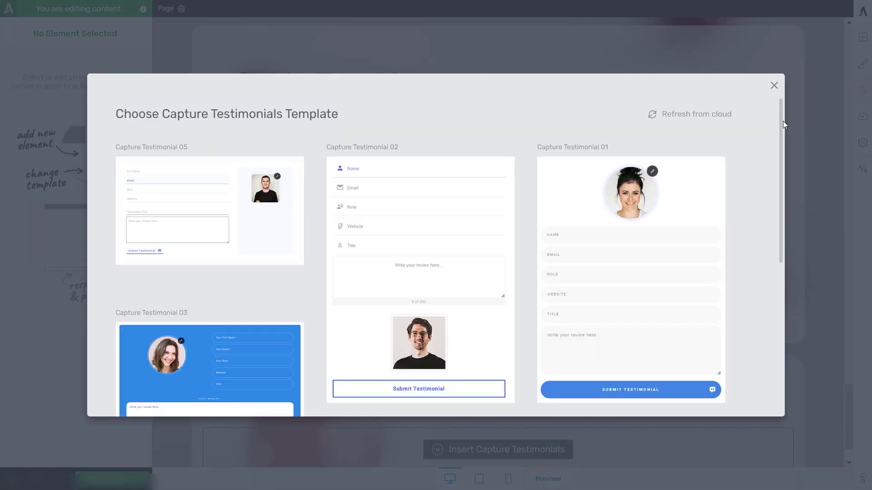
{"action": "left_click_drag", "start_coordinate": [783, 121], "coordinate": [761, 312]}
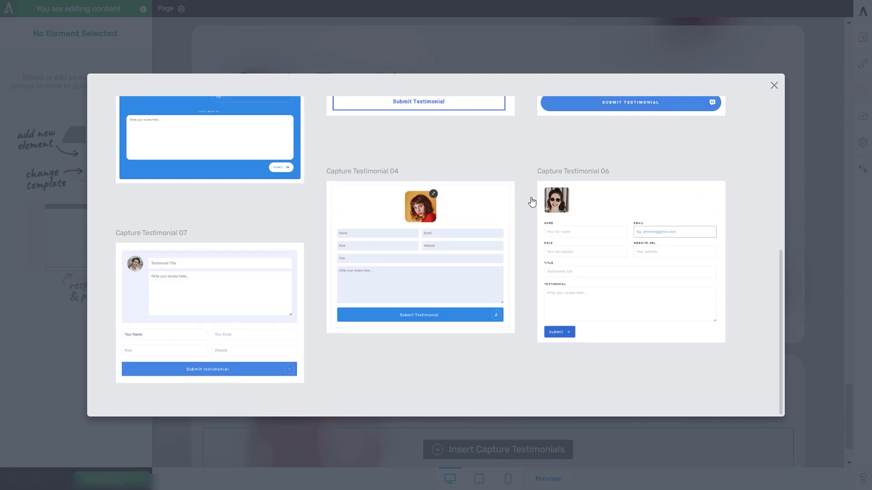
{"action": "left_click", "coordinate": [404, 273]}
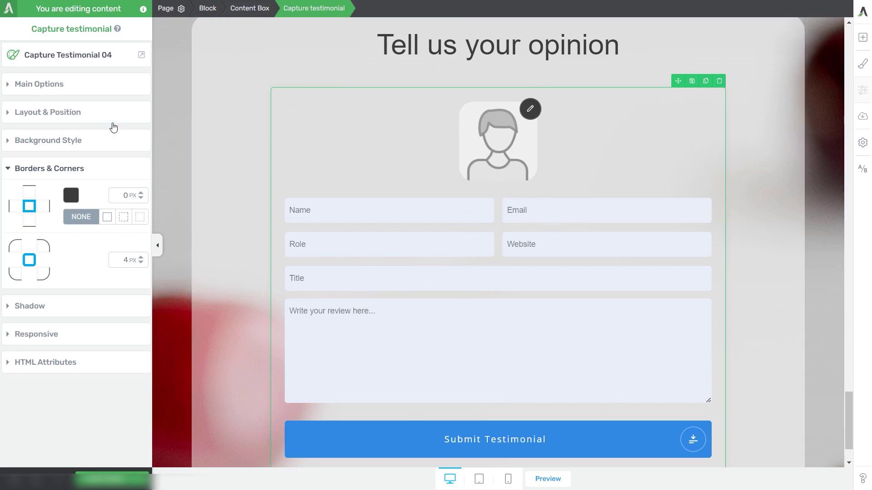
Start editing the testimonial form's elements and select its avatar picker.
{"action": "left_click", "coordinate": [68, 86]}
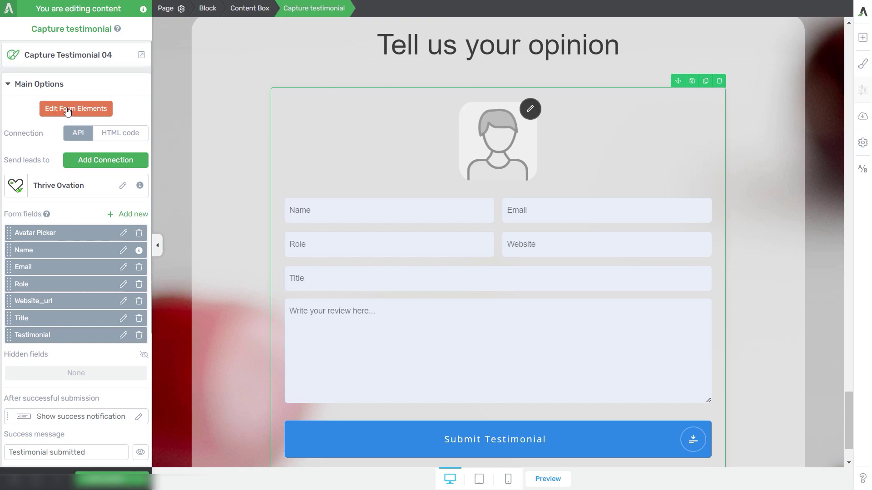
{"action": "left_click", "coordinate": [86, 110]}
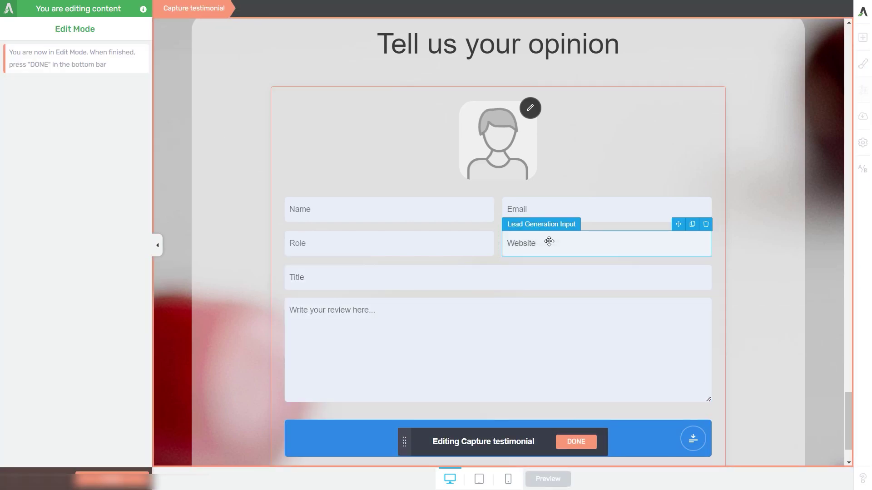
{"action": "scroll", "coordinate": [590, 355], "scroll_direction": "down", "scroll_amount": 2}
{"action": "scroll", "coordinate": [493, 369], "scroll_direction": "up", "scroll_amount": 2}
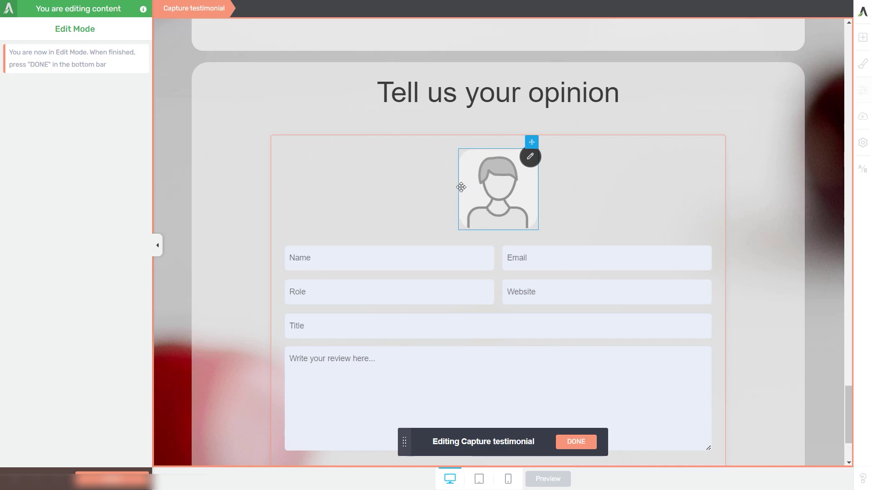
{"action": "left_click", "coordinate": [505, 183]}
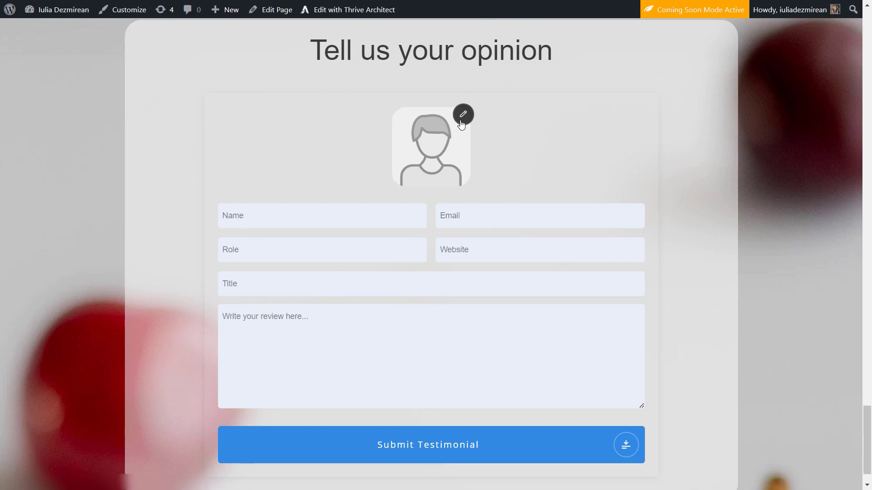
On the live page, load a new avatar from Google for the testimonial form and save the changes.
{"action": "left_click", "coordinate": [463, 117]}
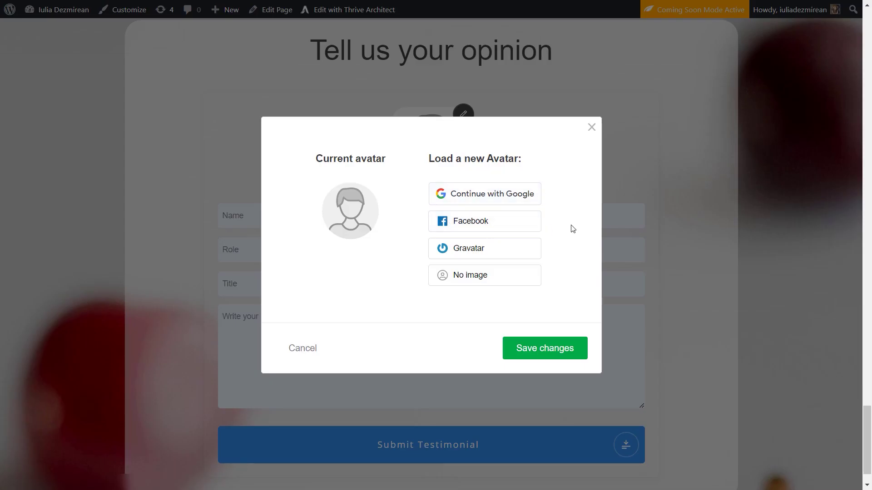
{"action": "left_click", "coordinate": [478, 203]}
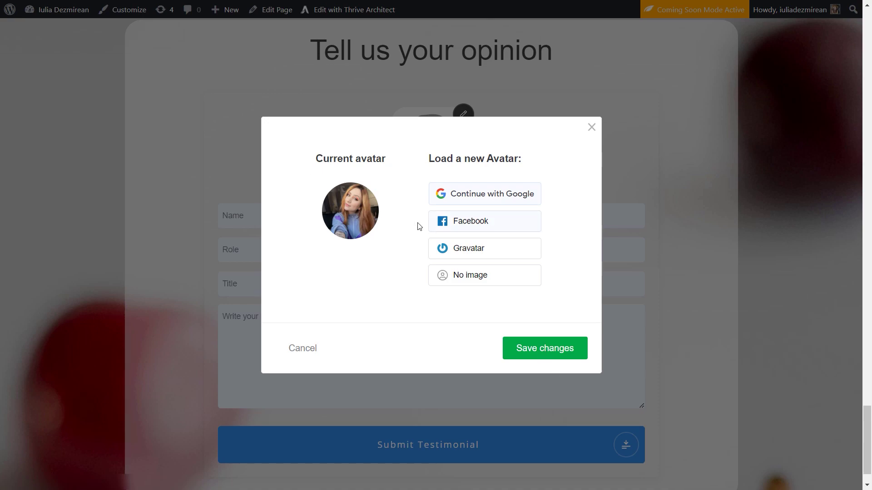
{"action": "left_click", "coordinate": [565, 352]}
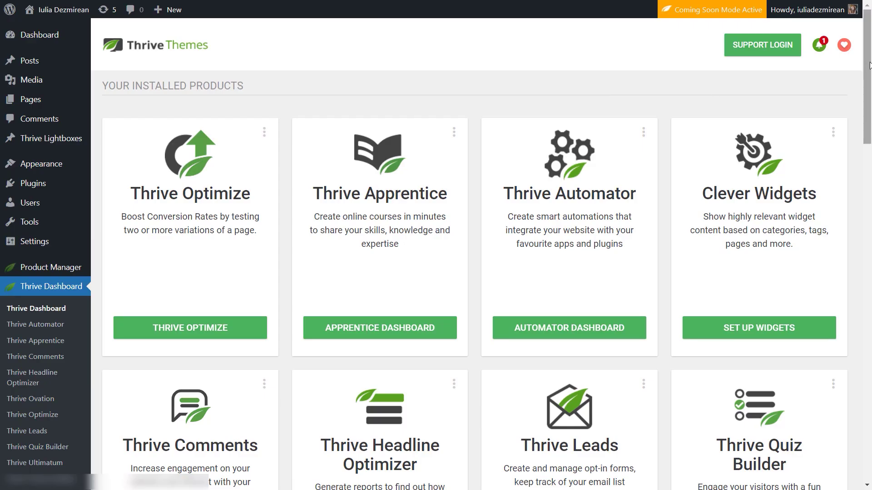
Switch to the Thrive Dashboard in WordPress and open the management of API Connections.
{"action": "scroll", "coordinate": [870, 64], "scroll_direction": "down", "scroll_amount": 15}
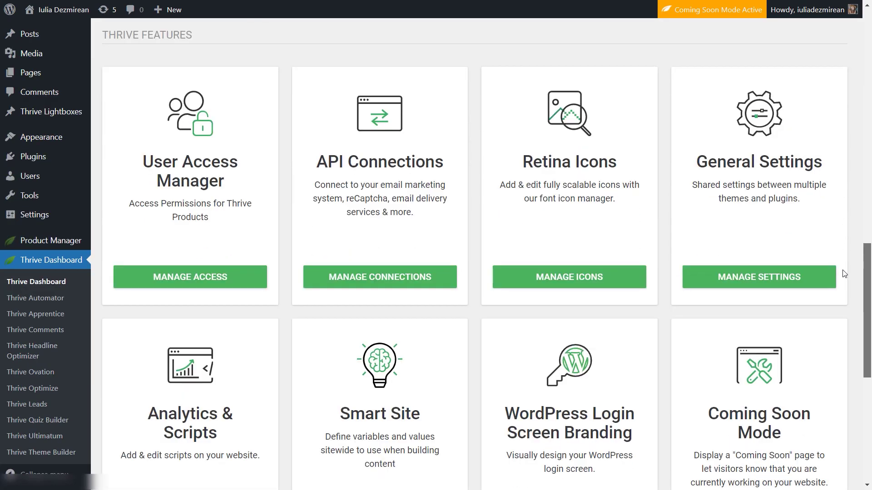
{"action": "left_click", "coordinate": [393, 278]}
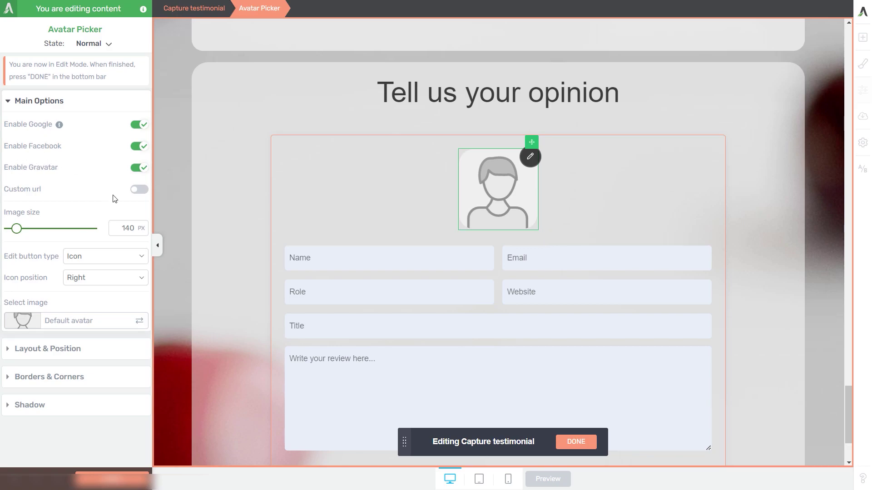
Back in the page editor, enable the Custom url option for the avatar picker.
{"action": "left_click", "coordinate": [142, 191]}
{"action": "key", "text": "Escape"}
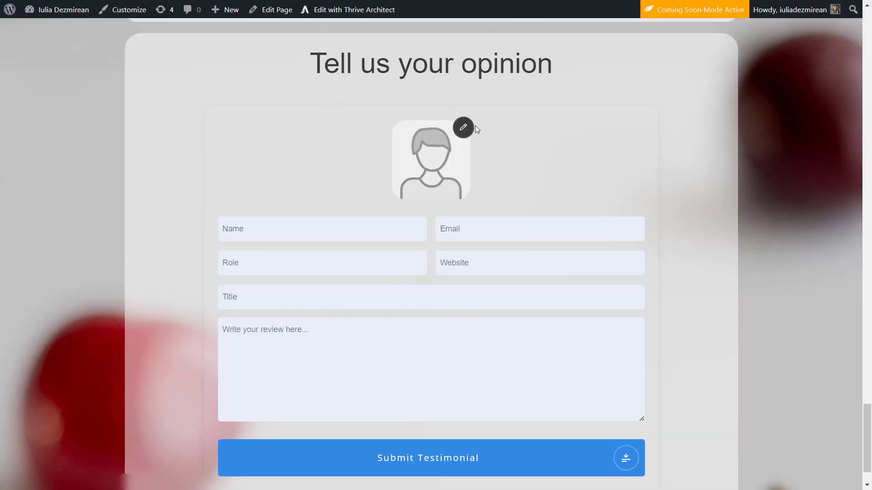
On the live page, load an avatar from the copied custom URL and save the changes.
{"action": "left_click", "coordinate": [463, 128]}
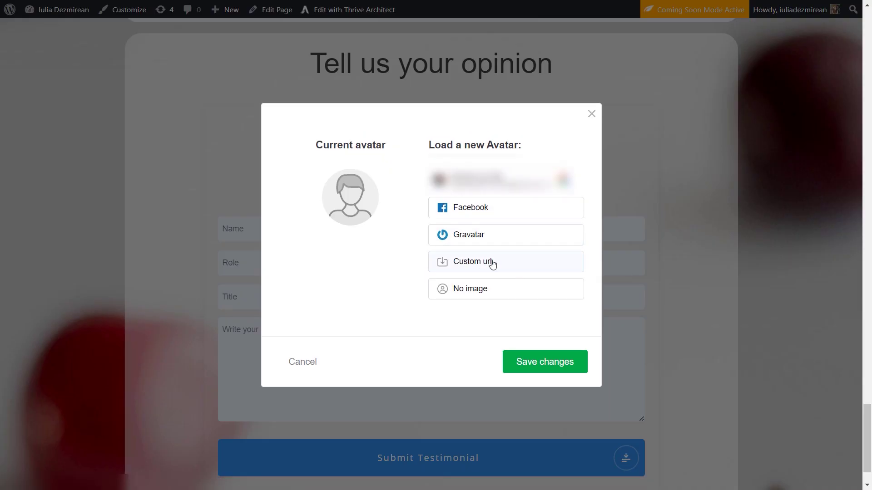
{"action": "left_click", "coordinate": [467, 267]}
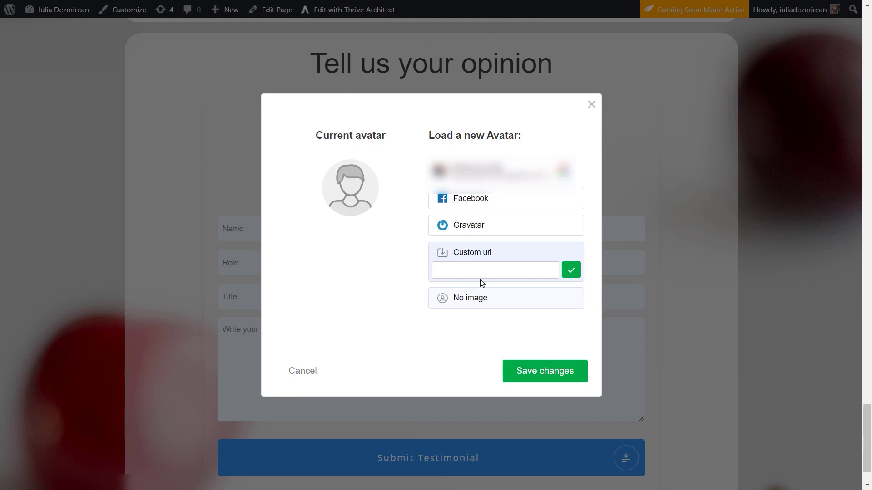
{"action": "key", "text": "ctrl+v"}
{"action": "left_click", "coordinate": [560, 272]}
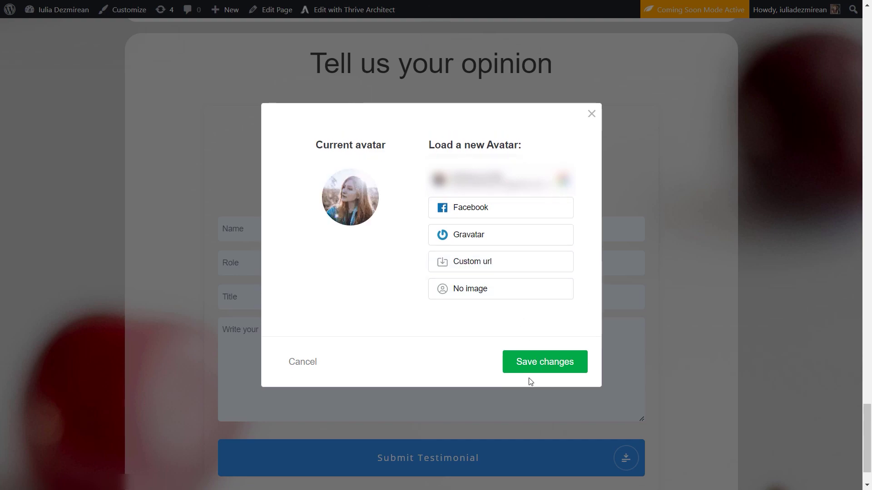
{"action": "left_click", "coordinate": [580, 362]}
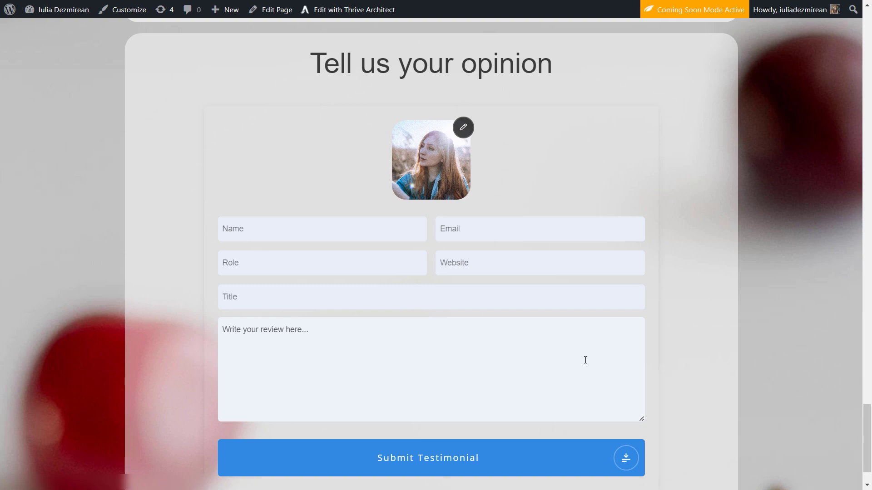
Switch the testimonial form's avatar to No image and save the changes.
{"action": "left_click", "coordinate": [463, 128]}
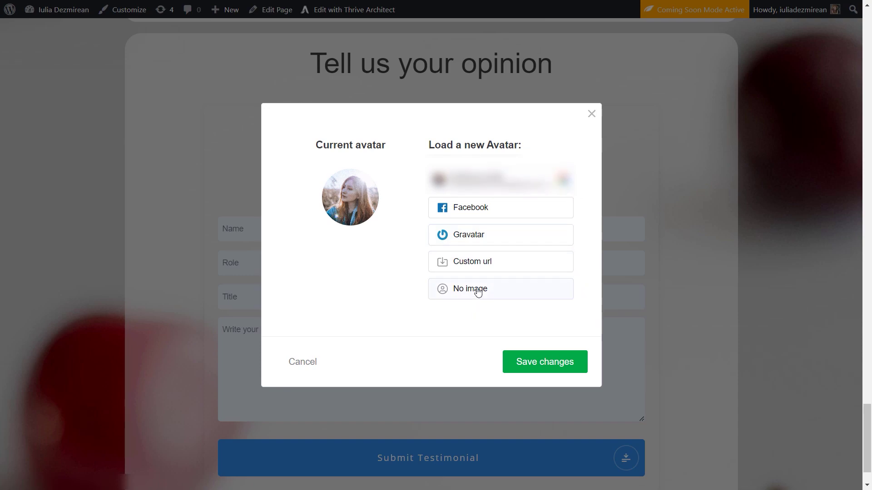
{"action": "left_click", "coordinate": [443, 293]}
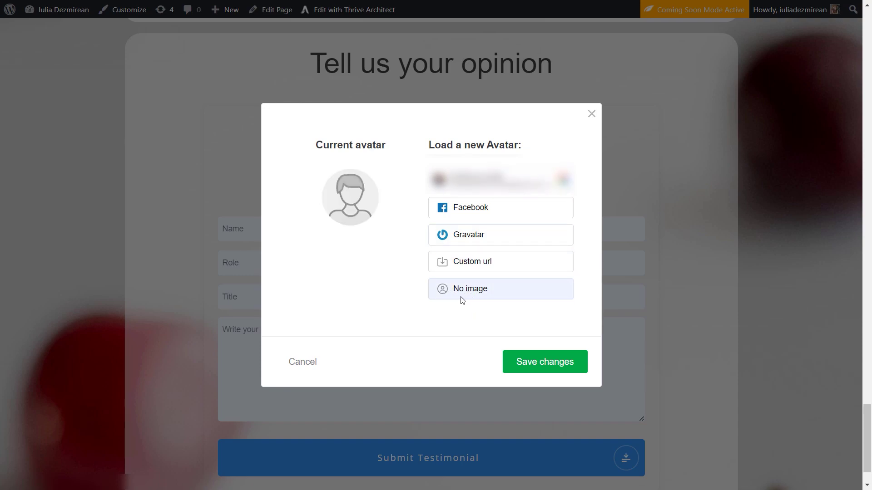
{"action": "left_click", "coordinate": [560, 364]}
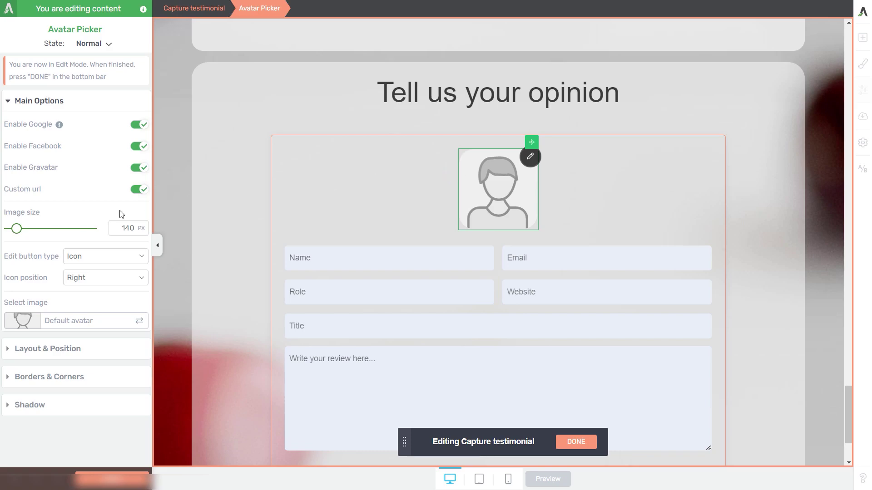
In the page editor, set the avatar picker's image size to 200 px.
{"action": "left_click_drag", "start_coordinate": [17, 229], "coordinate": [25, 228]}
{"action": "type", "text": "200"}
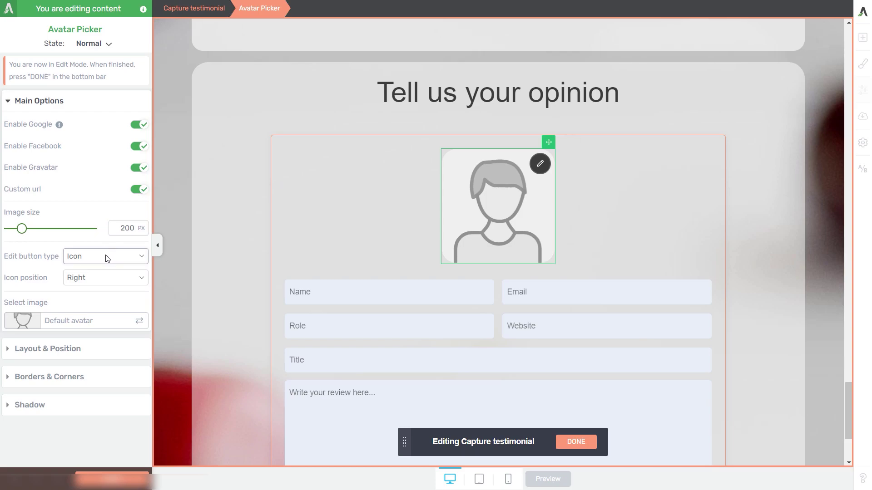
Set the avatar picker's edit button type to Overlay and try the overlay on the live page.
{"action": "left_click", "coordinate": [92, 261]}
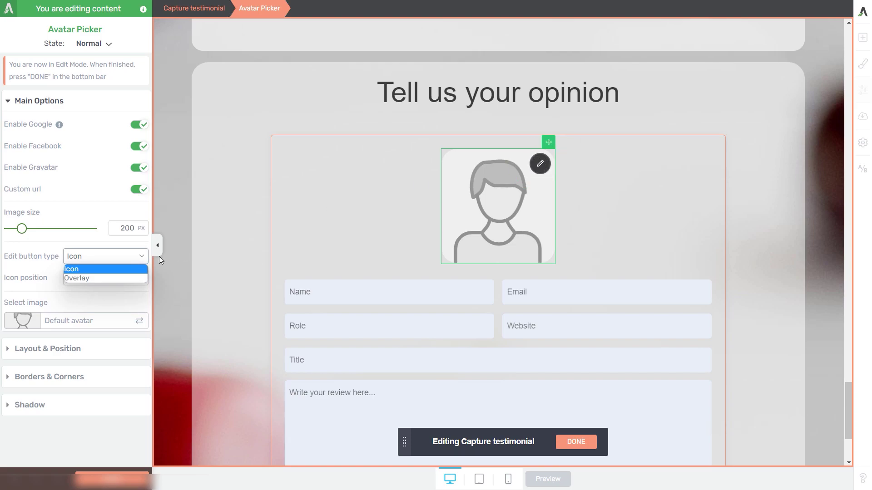
{"action": "left_click", "coordinate": [96, 278]}
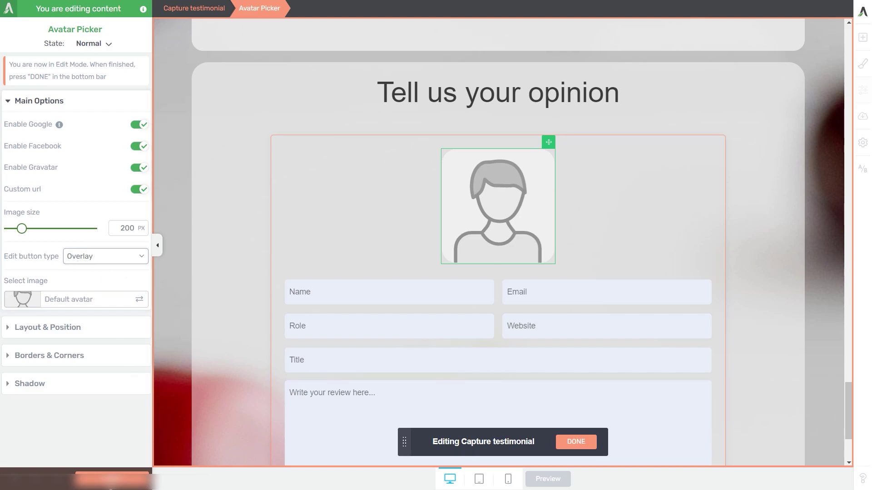
{"action": "key", "text": "Escape"}
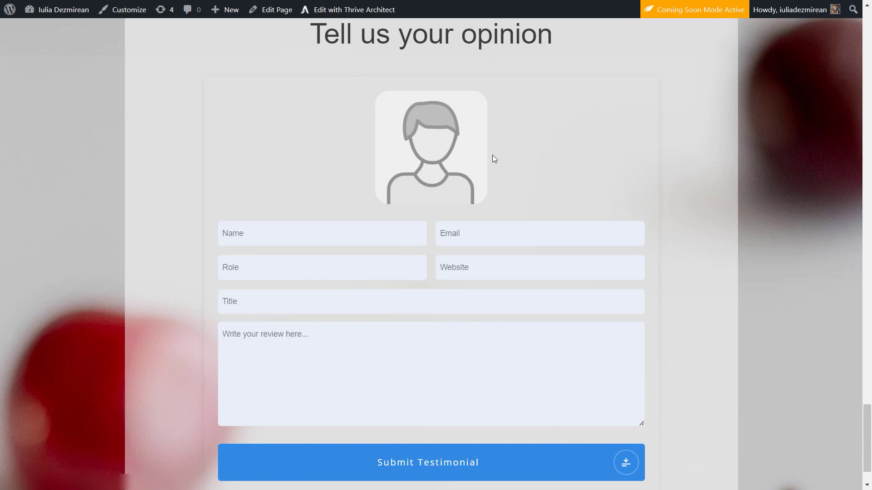
{"action": "mouse_move", "coordinate": [429, 157]}
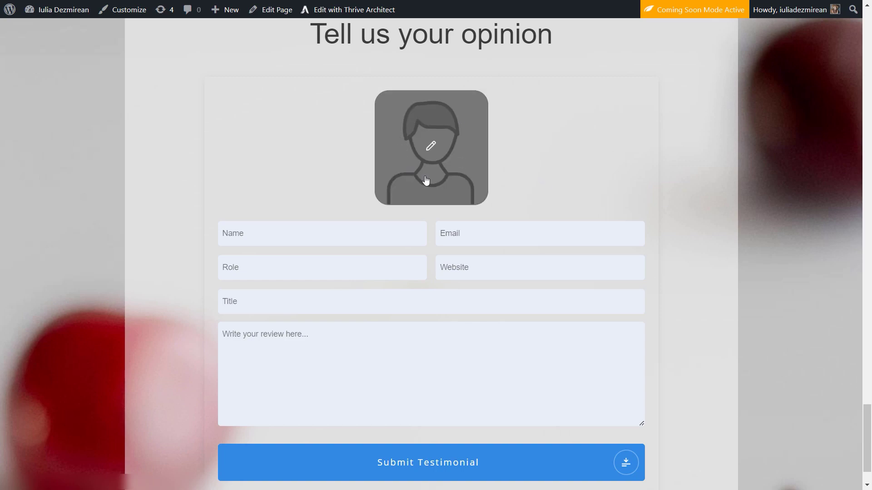
{"action": "left_click", "coordinate": [430, 147]}
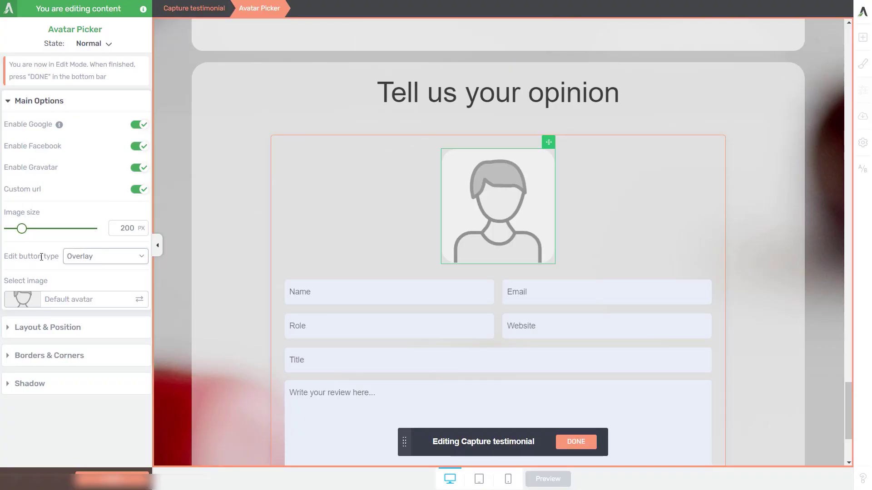
Set the avatar picker's edit button type to Icon and its icon position to Left.
{"action": "left_click_drag", "start_coordinate": [13, 257], "coordinate": [66, 262]}
{"action": "left_click", "coordinate": [91, 256]}
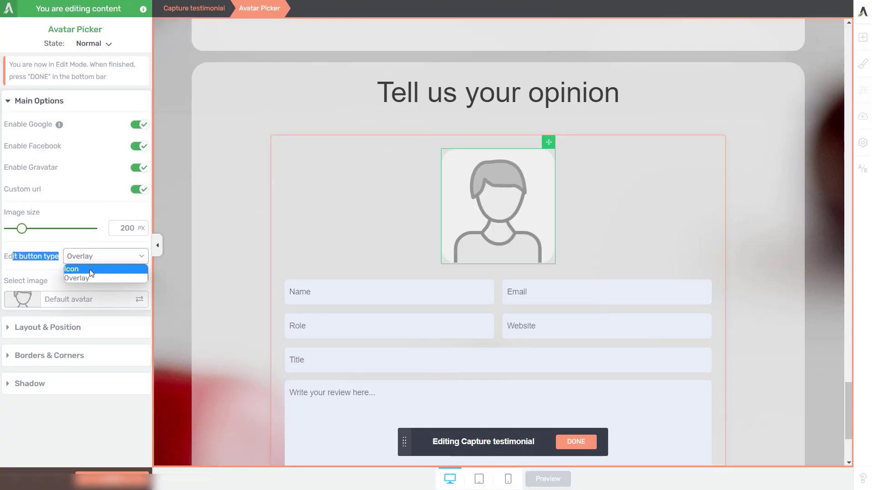
{"action": "left_click", "coordinate": [93, 267]}
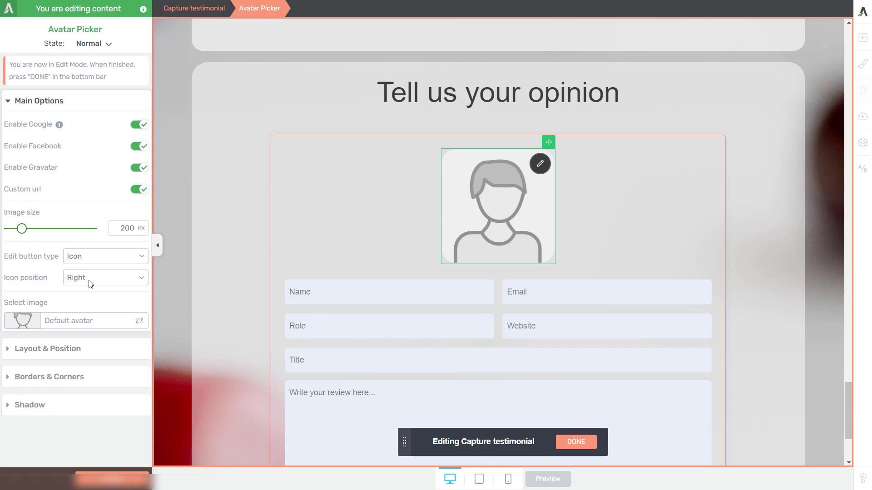
{"action": "left_click", "coordinate": [101, 279]}
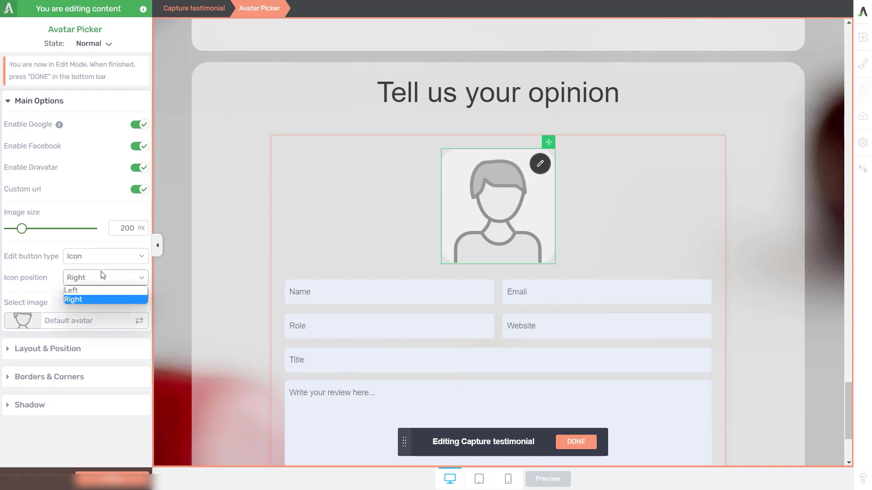
{"action": "left_click", "coordinate": [91, 288]}
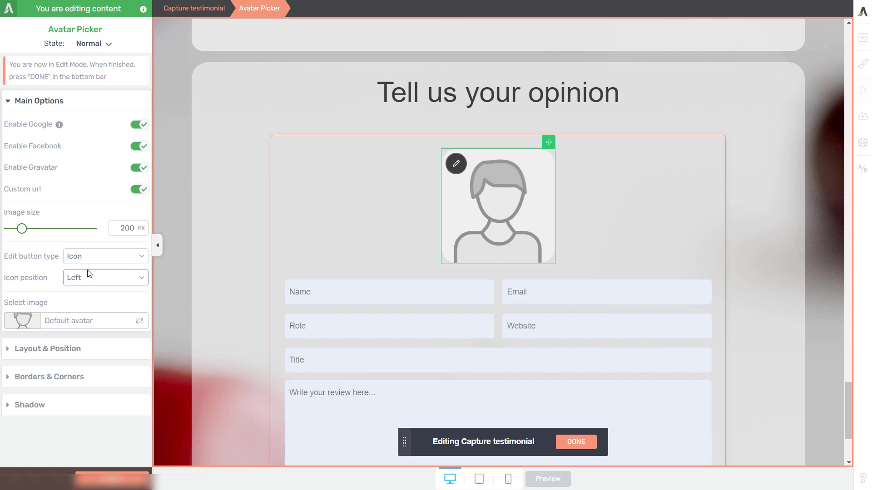
Set the avatar picker's icon position to Right and replace its default image with the illustration of a dark-haired woman in green.
{"action": "left_click", "coordinate": [64, 277]}
{"action": "left_click", "coordinate": [90, 276]}
{"action": "left_click", "coordinate": [90, 276]}
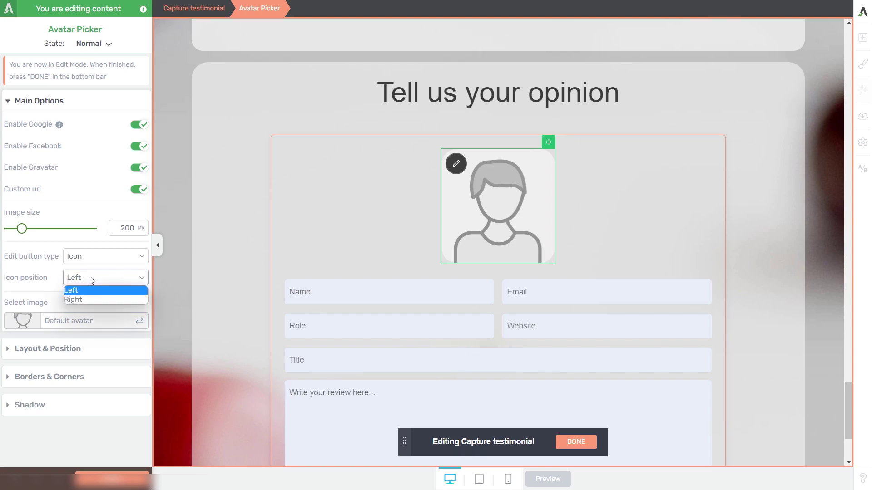
{"action": "left_click", "coordinate": [92, 299]}
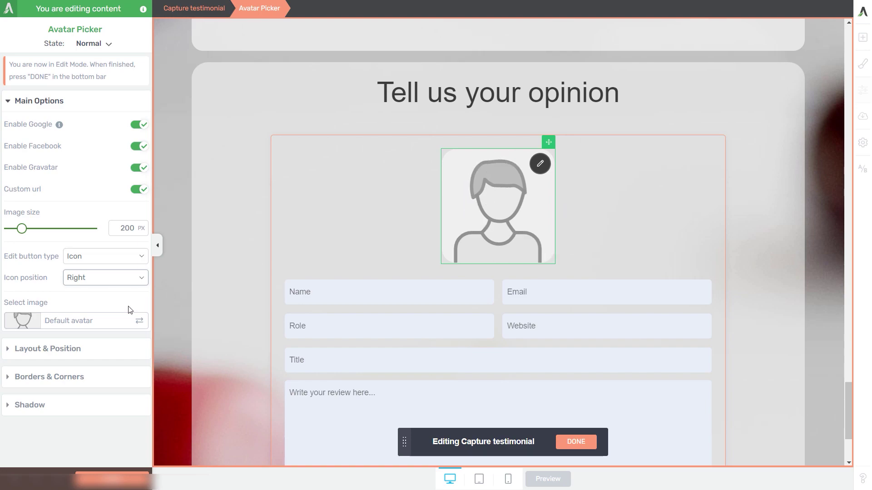
{"action": "left_click", "coordinate": [69, 326]}
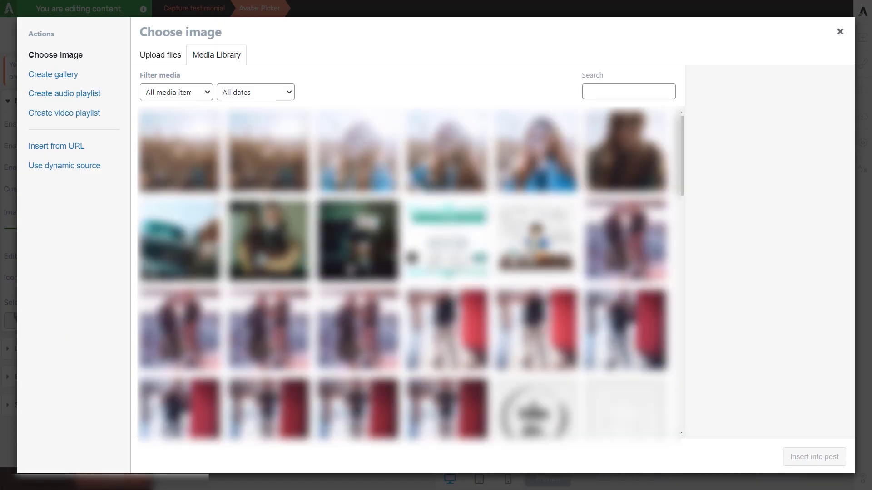
{"action": "key", "text": "Escape"}
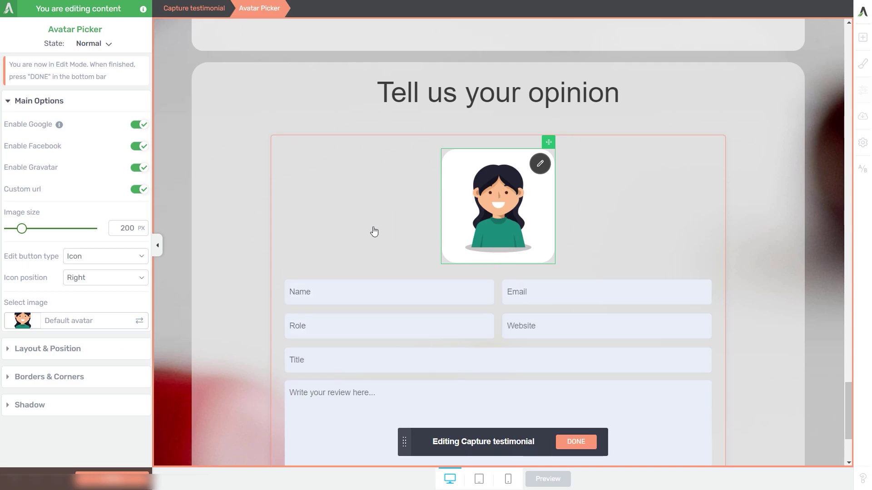
Try left and right alignment for the avatar picker and settle on center alignment.
{"action": "left_click", "coordinate": [76, 100]}
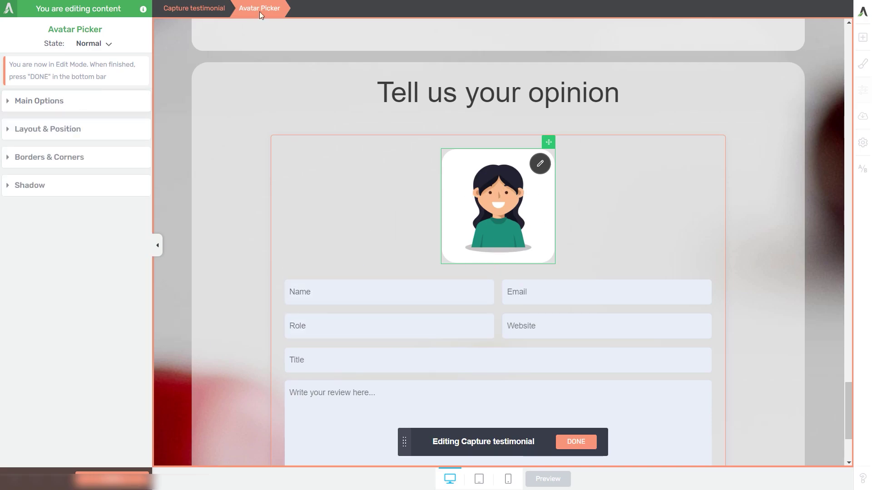
{"action": "left_click", "coordinate": [46, 131]}
{"action": "left_click", "coordinate": [100, 302]}
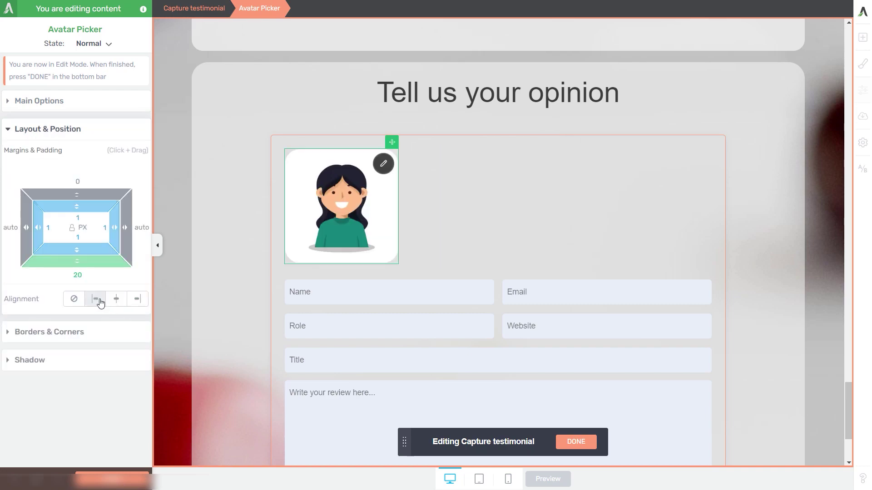
{"action": "left_click", "coordinate": [139, 302]}
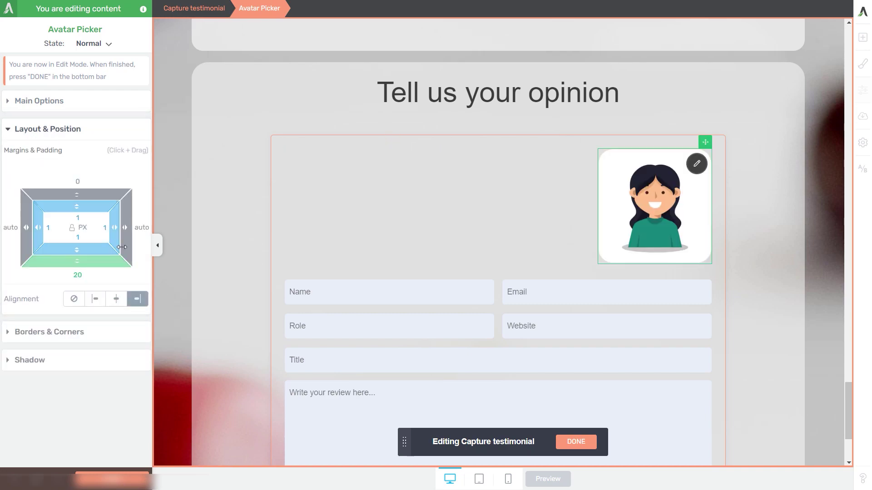
{"action": "left_click", "coordinate": [117, 300]}
Round the avatar picker's corners with a 100 px radius on all sides.
{"action": "left_click", "coordinate": [109, 327]}
{"action": "left_click", "coordinate": [135, 248]}
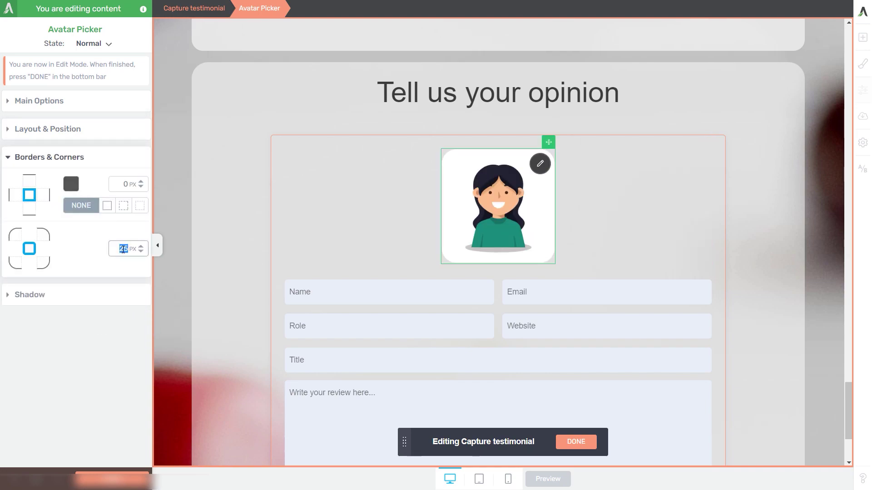
{"action": "type", "text": "1"}
{"action": "left_click_drag", "start_coordinate": [140, 239], "coordinate": [137, 186]}
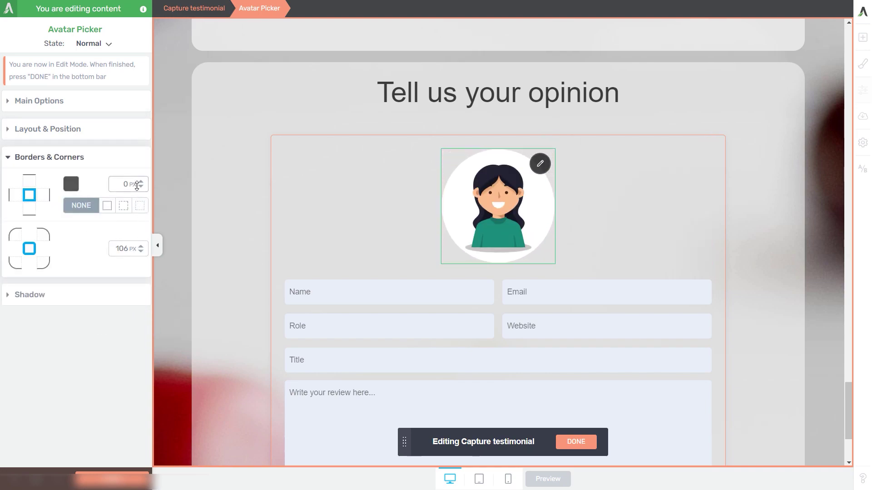
{"action": "left_click", "coordinate": [122, 248]}
{"action": "type", "text": "100"}
Add a drop shadow to the avatar picker with the default shadow settings.
{"action": "left_click", "coordinate": [61, 300]}
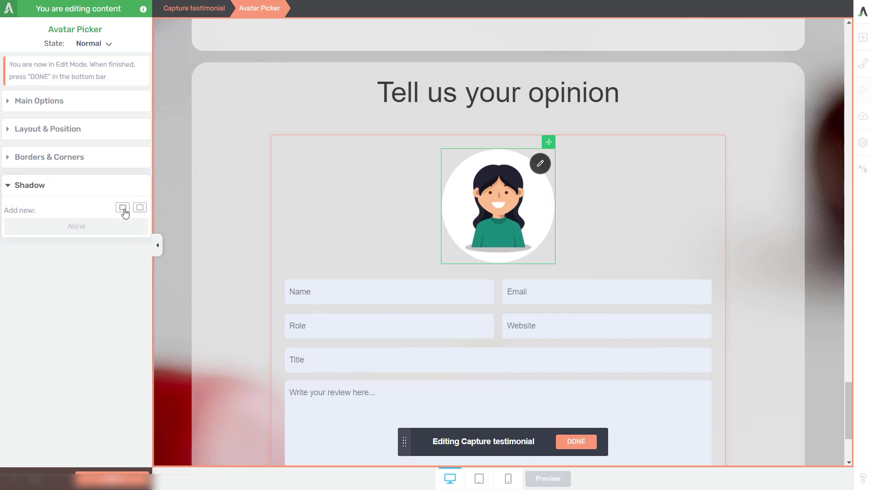
{"action": "left_click", "coordinate": [140, 209]}
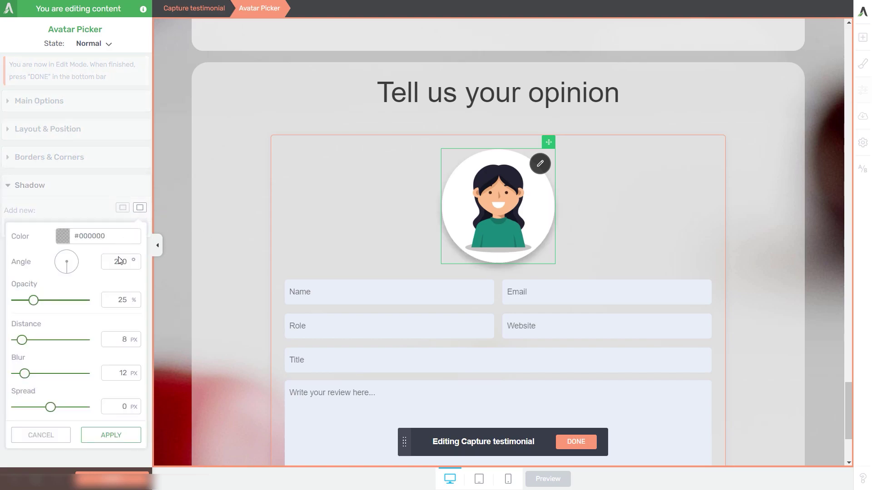
{"action": "left_click", "coordinate": [111, 437]}
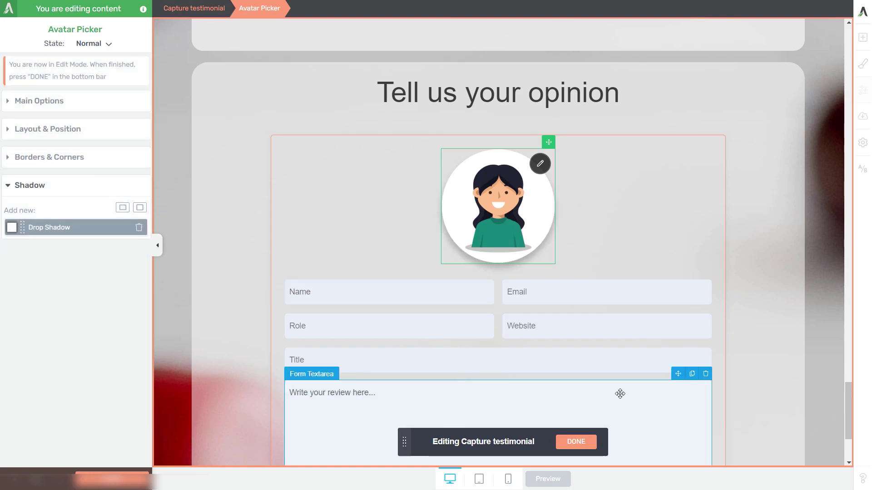
{"action": "left_click", "coordinate": [574, 447]}
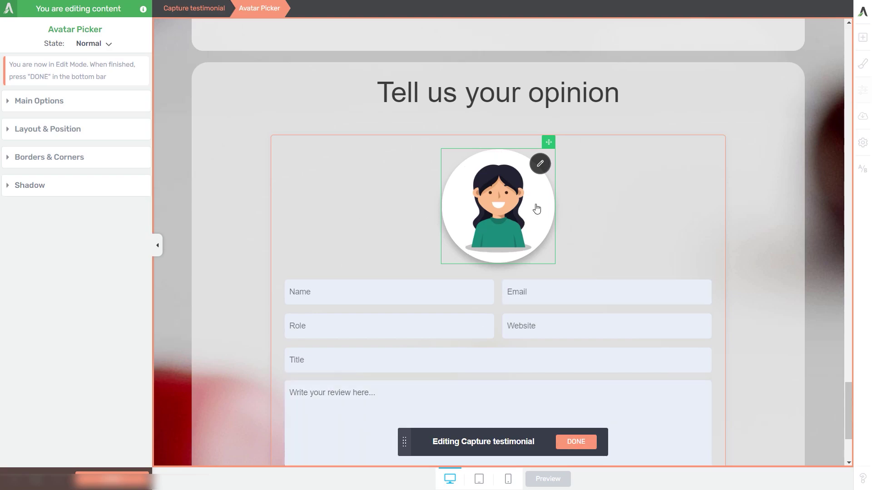
Review the avatar picker's Hover state styling options and return to the Normal state.
{"action": "left_click", "coordinate": [101, 43]}
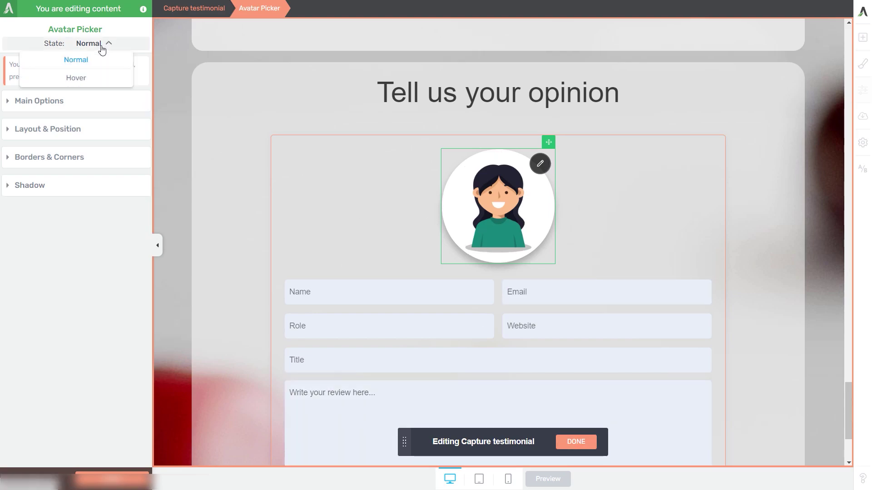
{"action": "left_click", "coordinate": [82, 80]}
{"action": "left_click", "coordinate": [82, 98]}
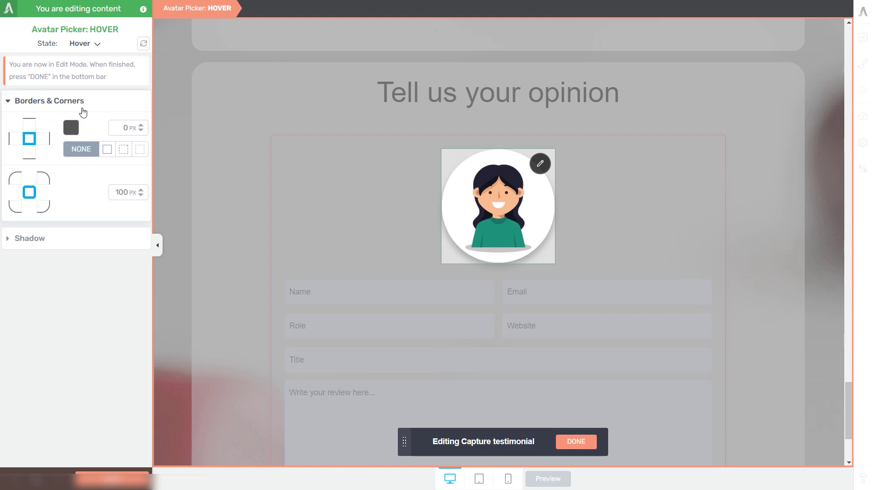
{"action": "left_click", "coordinate": [83, 109]}
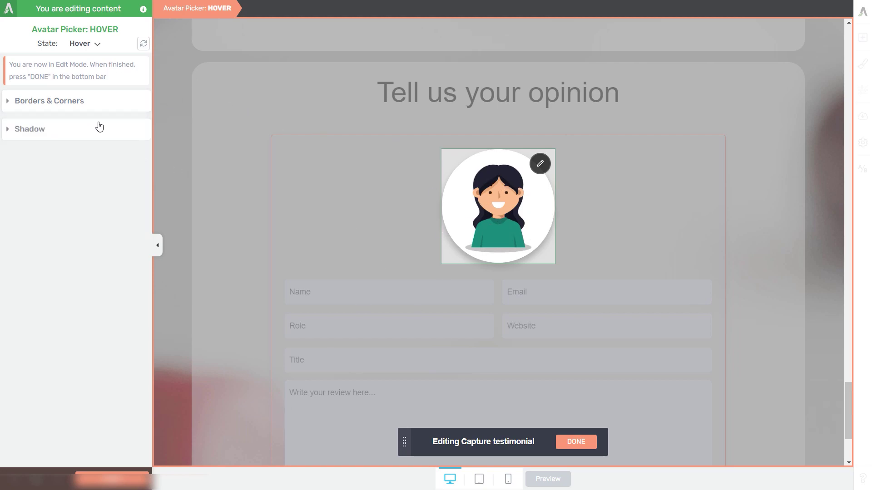
{"action": "left_click", "coordinate": [84, 45]}
{"action": "left_click", "coordinate": [75, 58]}
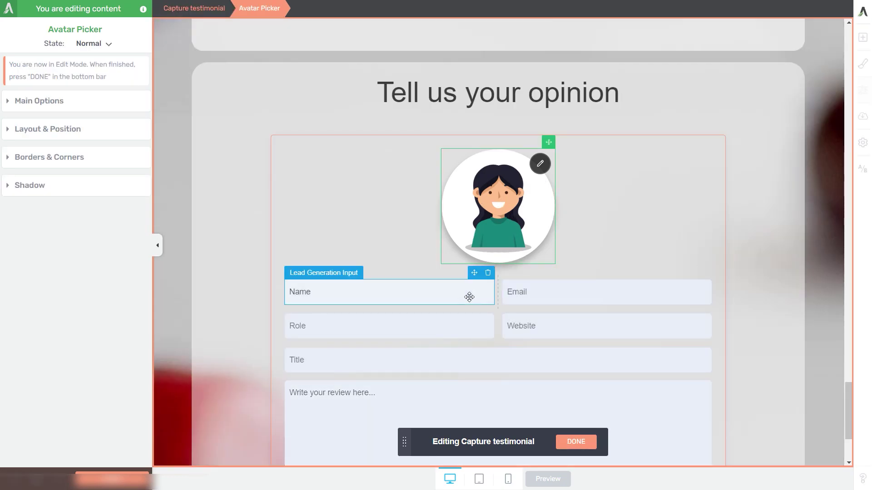
Finish editing the form elements and delete the Avatar Picker field from the testimonial form.
{"action": "scroll", "coordinate": [442, 314], "scroll_direction": "down", "scroll_amount": 1}
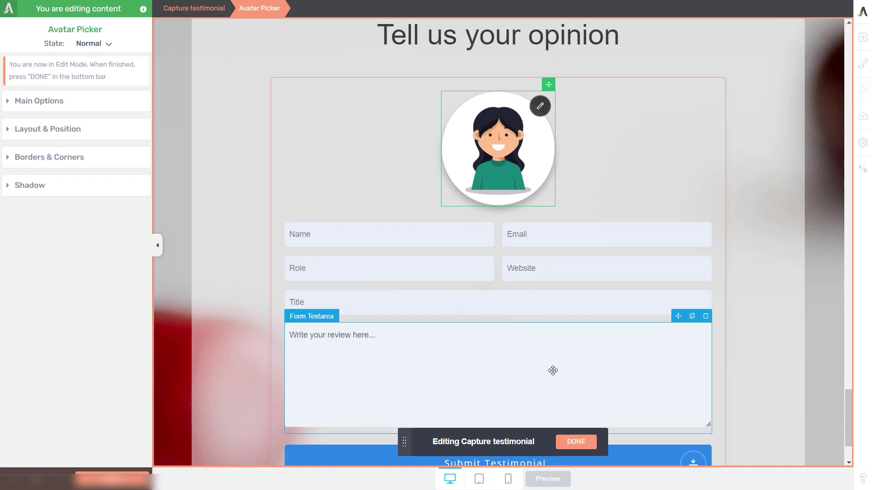
{"action": "scroll", "coordinate": [558, 367], "scroll_direction": "down", "scroll_amount": 2}
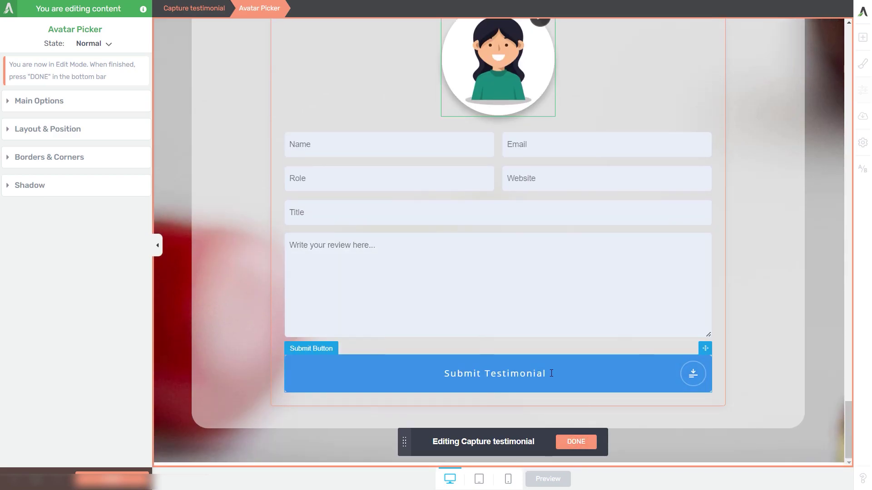
{"action": "left_click", "coordinate": [579, 443]}
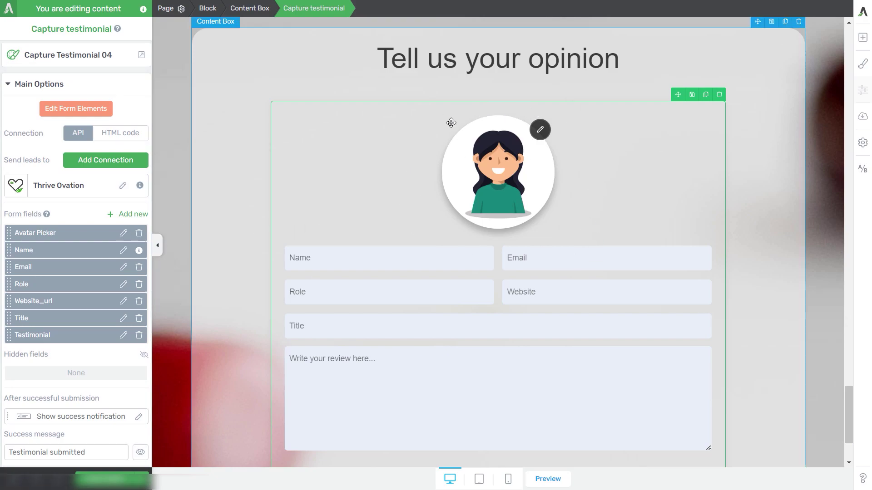
{"action": "left_click", "coordinate": [139, 233]}
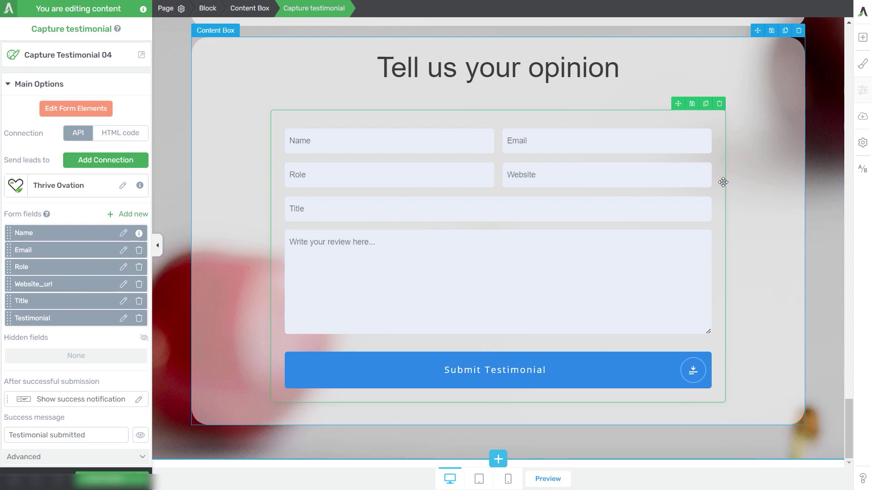
Insert a Display Testimonials element between the "What our Clients Say" and "Get in Touch!" sections and leave its template list.
{"action": "scroll", "coordinate": [824, 313], "scroll_direction": "up", "scroll_amount": 10}
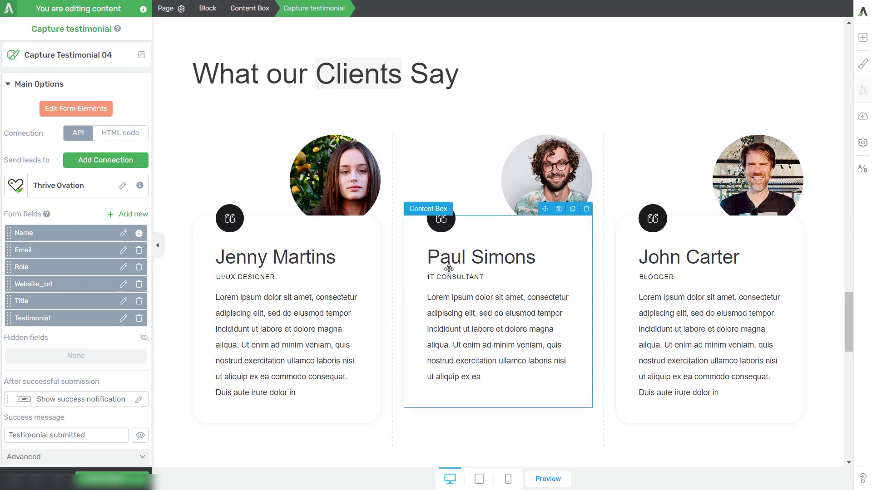
{"action": "key", "text": "Escape"}
{"action": "scroll", "coordinate": [400, 190], "scroll_direction": "down", "scroll_amount": 1}
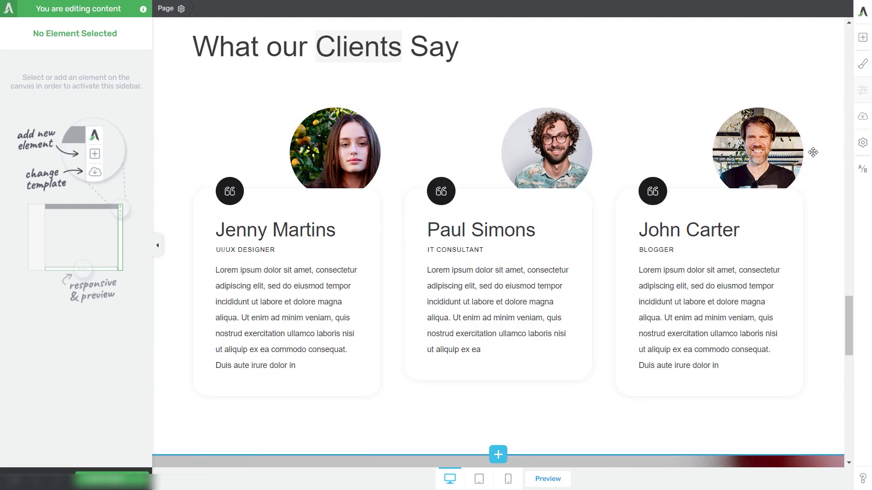
{"action": "scroll", "coordinate": [759, 145], "scroll_direction": "down", "scroll_amount": 5}
{"action": "left_click", "coordinate": [862, 38]}
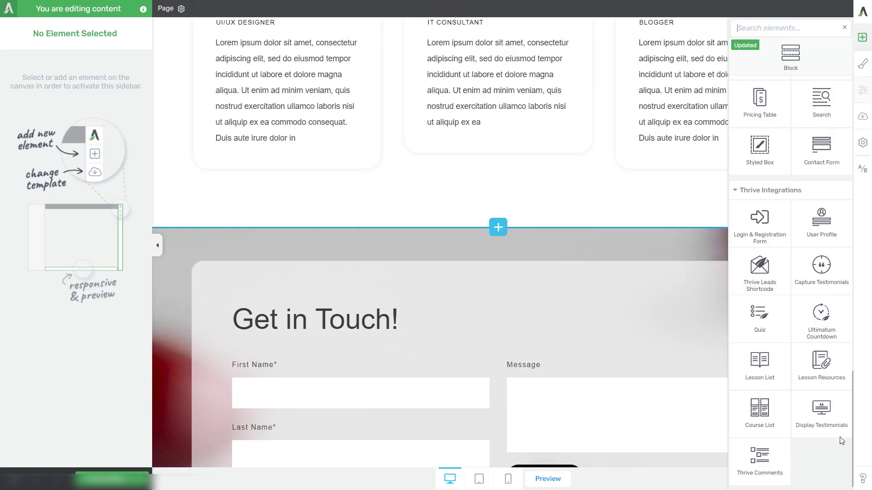
{"action": "left_click_drag", "start_coordinate": [847, 426], "coordinate": [500, 230]}
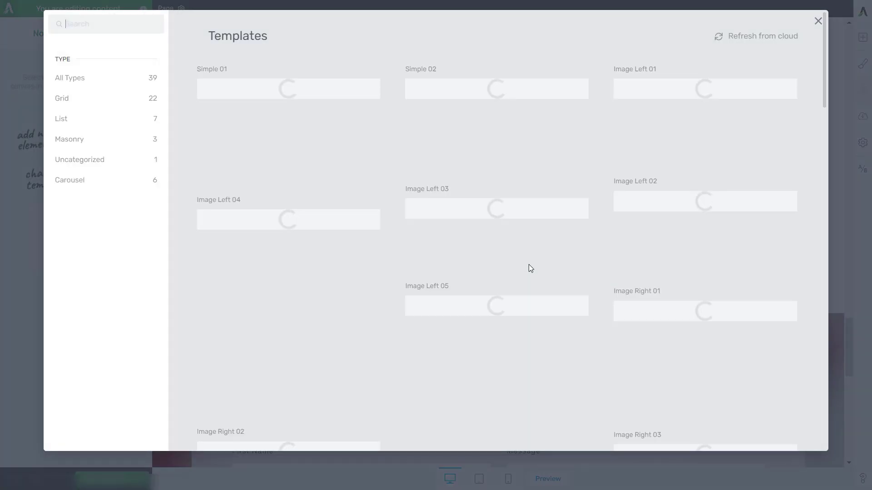
{"action": "left_click", "coordinate": [858, 310]}
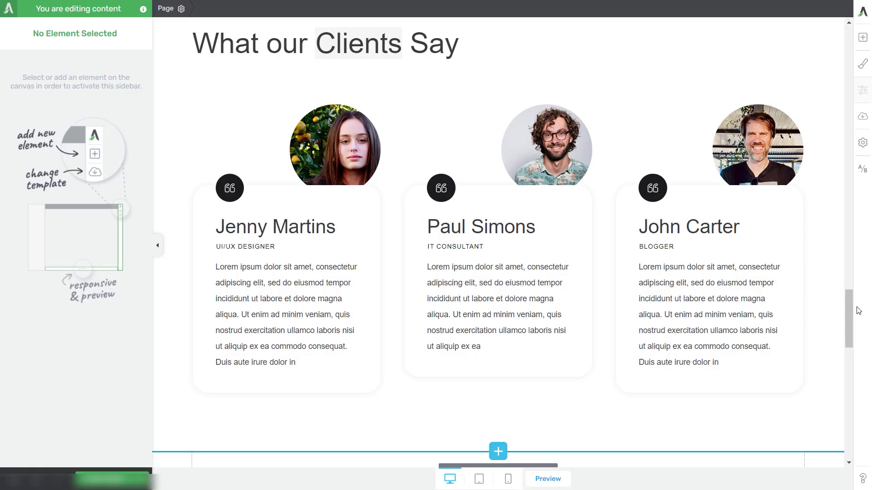